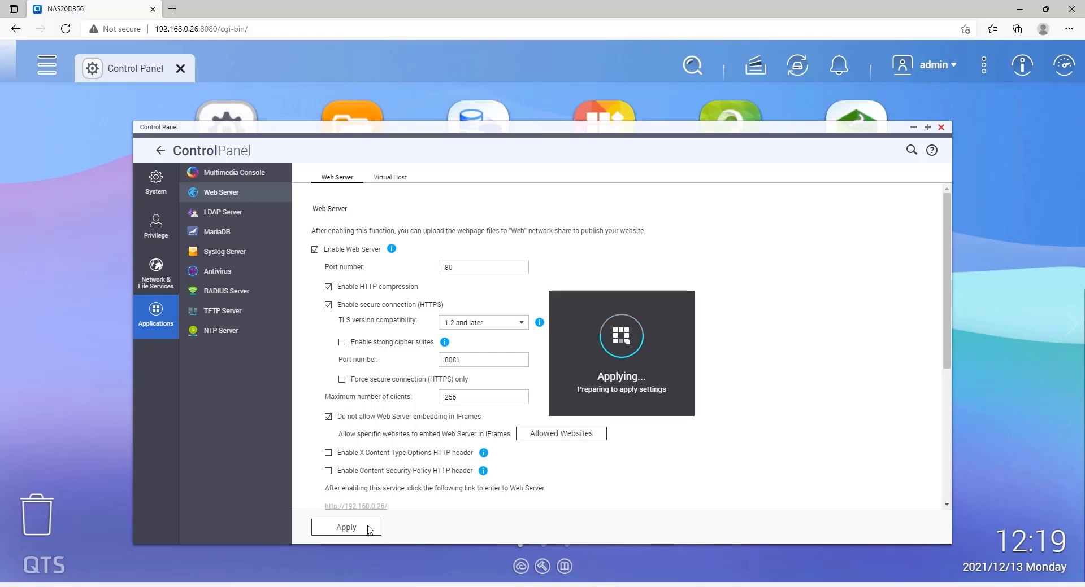
Search App Center for 'mariadb', then install and launch MariaDB 10
{"action": "left_click", "coordinate": [941, 128]}
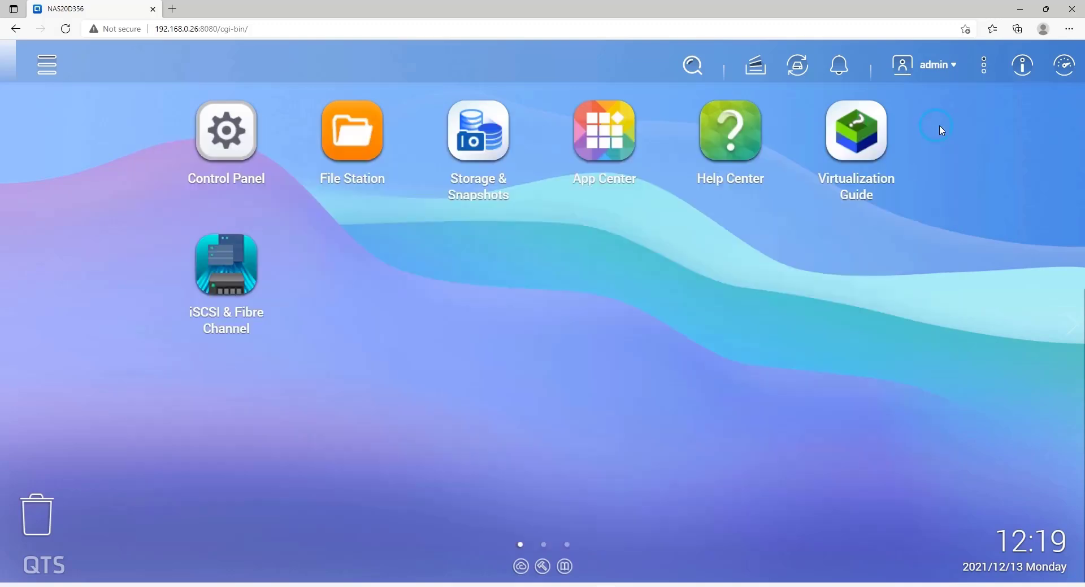
{"action": "left_click", "coordinate": [590, 138]}
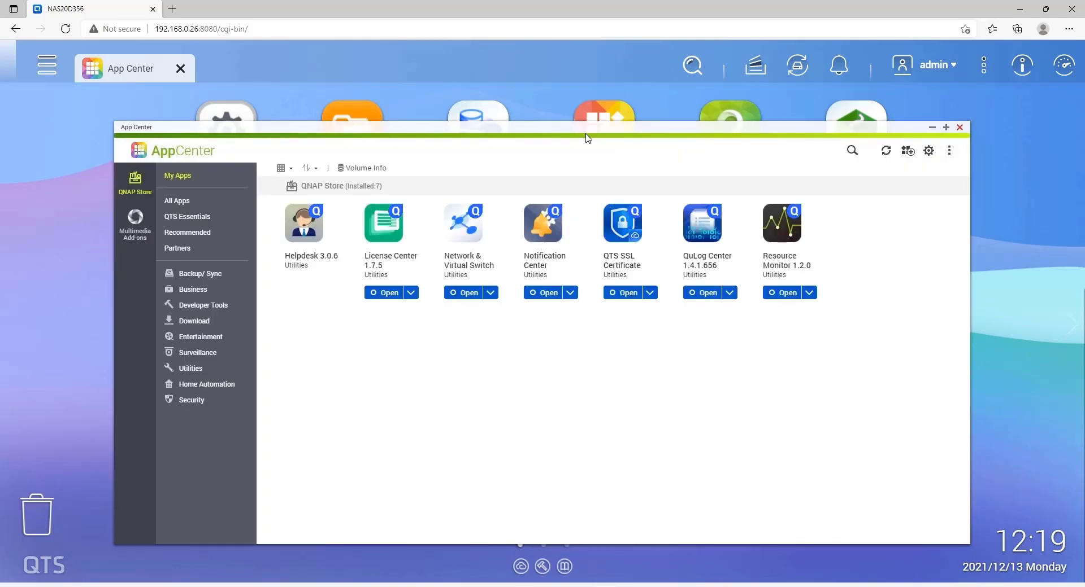
{"action": "left_click", "coordinate": [852, 152]}
{"action": "type", "text": "mariadb"}
{"action": "left_click", "coordinate": [853, 153]}
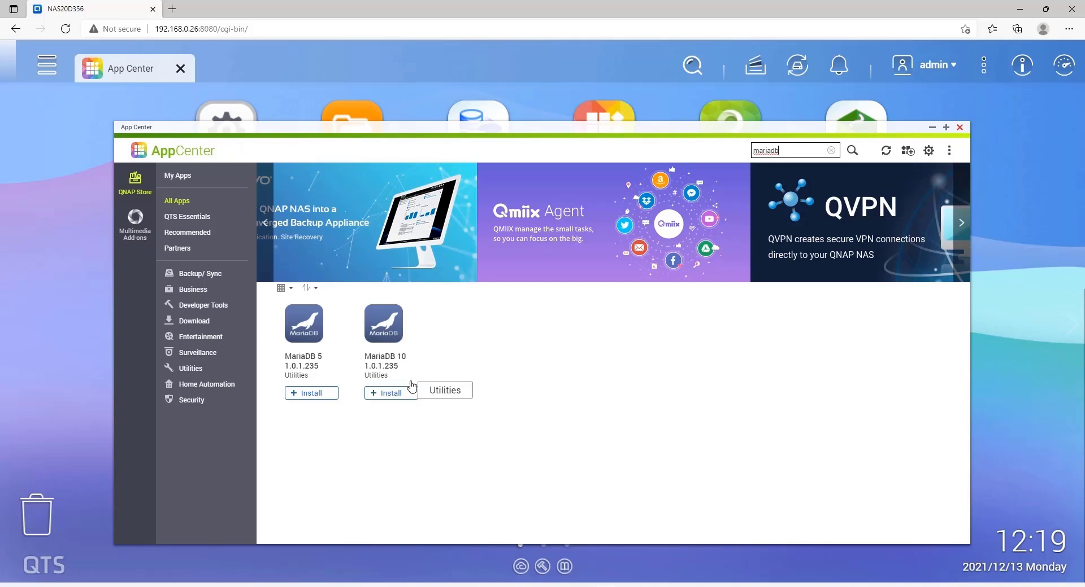
{"action": "left_click", "coordinate": [404, 392]}
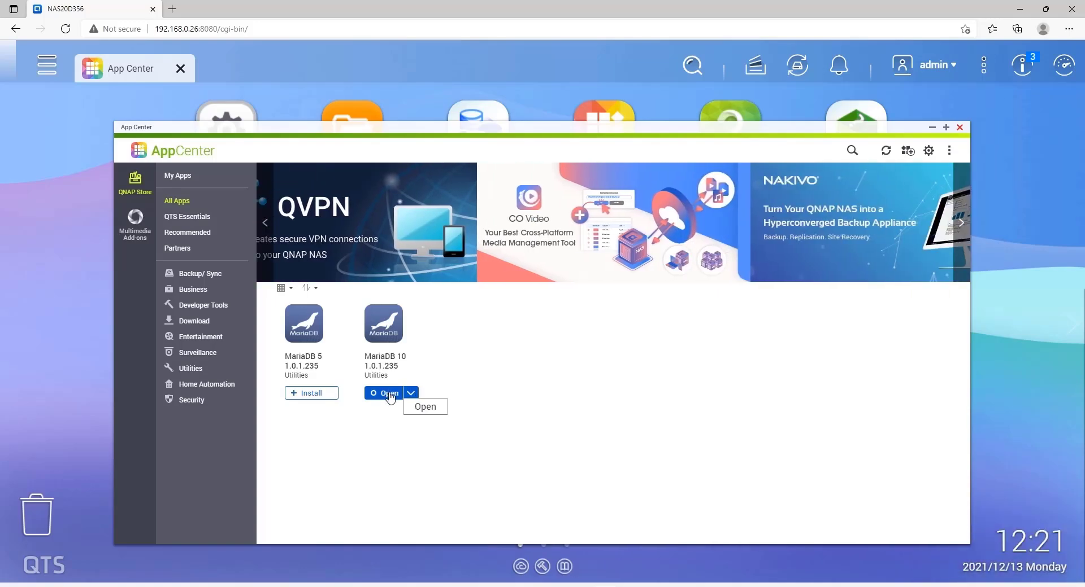
{"action": "left_click", "coordinate": [390, 395]}
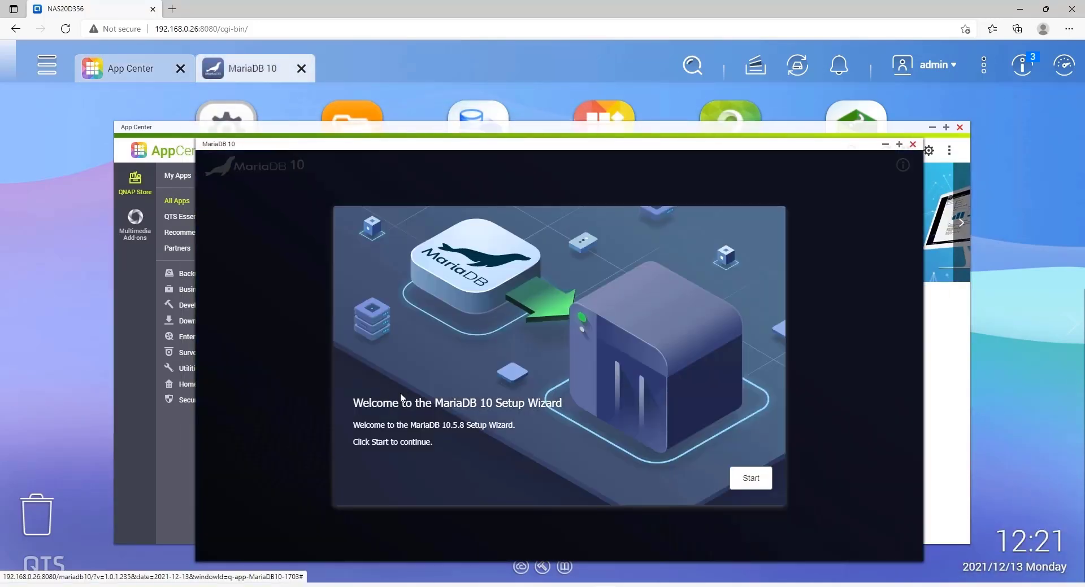
Start the MariaDB 10 wizard, choose to create a new database, and set the root password
{"action": "left_click", "coordinate": [759, 488]}
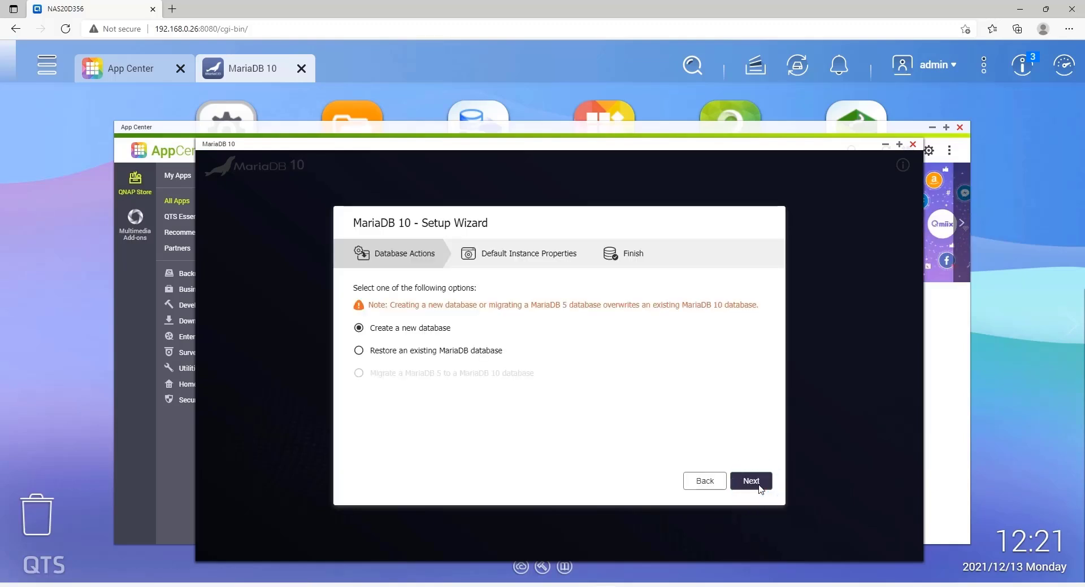
{"action": "left_click", "coordinate": [759, 487]}
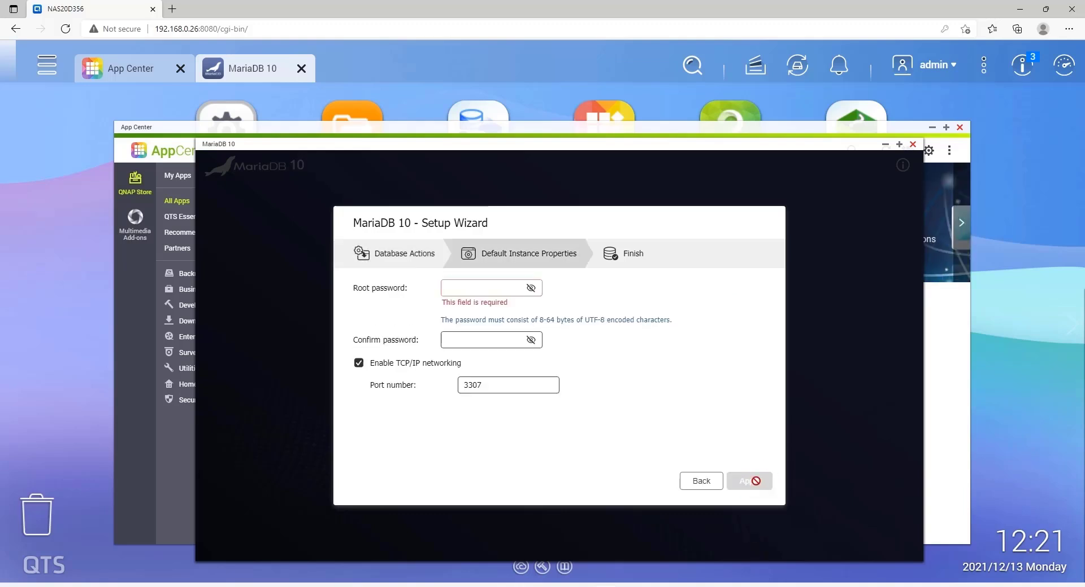
{"action": "left_click", "coordinate": [471, 286]}
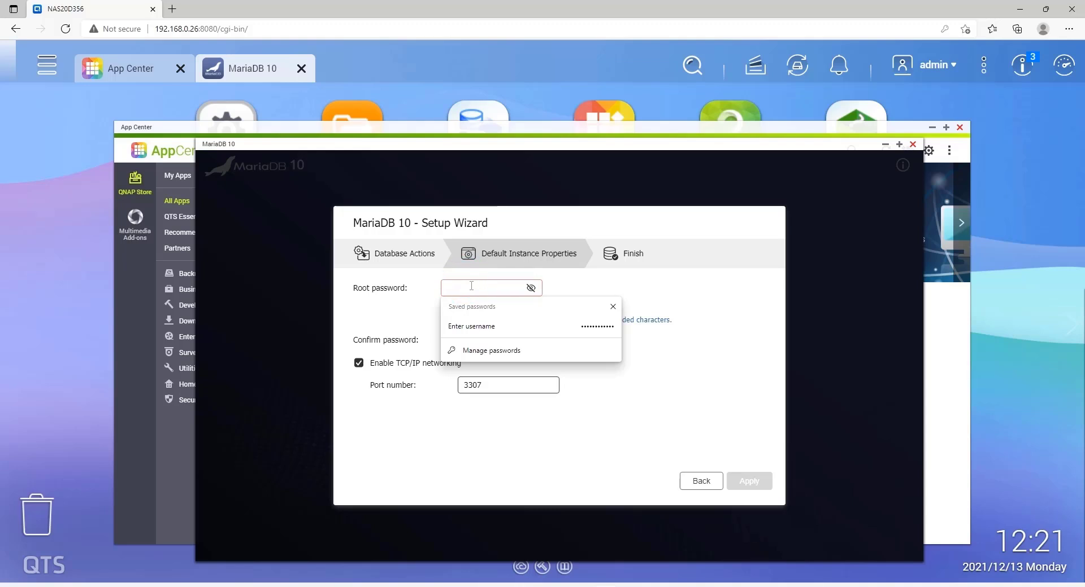
{"action": "type", "text": "abcdefgh"}
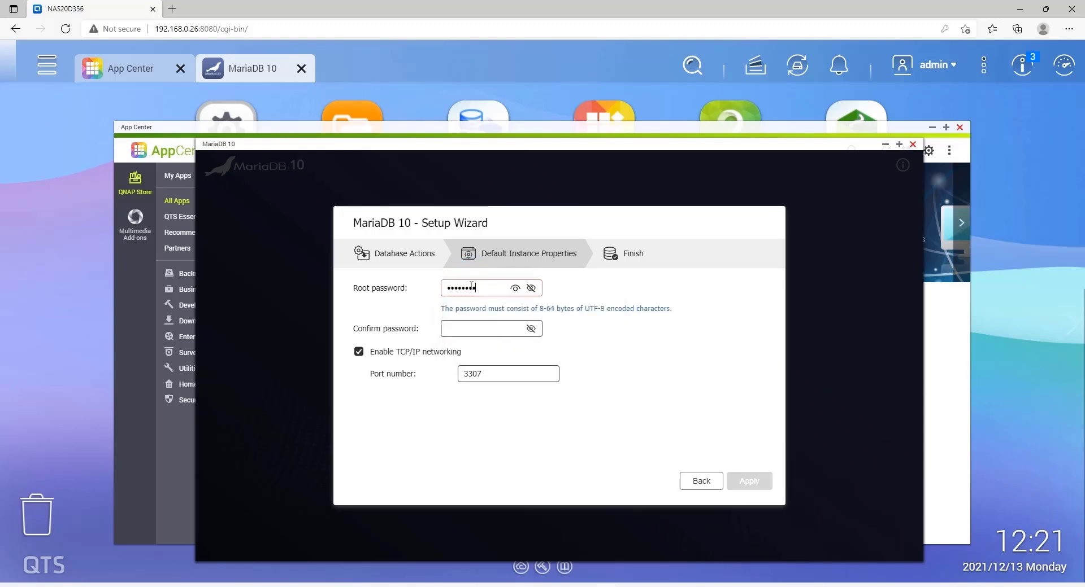
{"action": "left_click", "coordinate": [460, 331]}
{"action": "type", "text": "abcdef"}
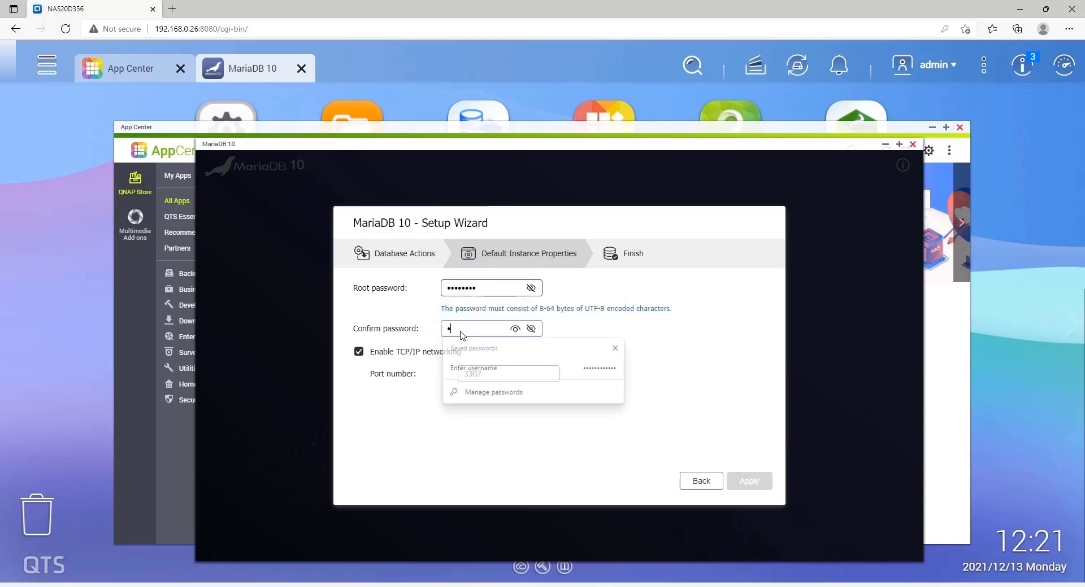
{"action": "type", "text": "gh"}
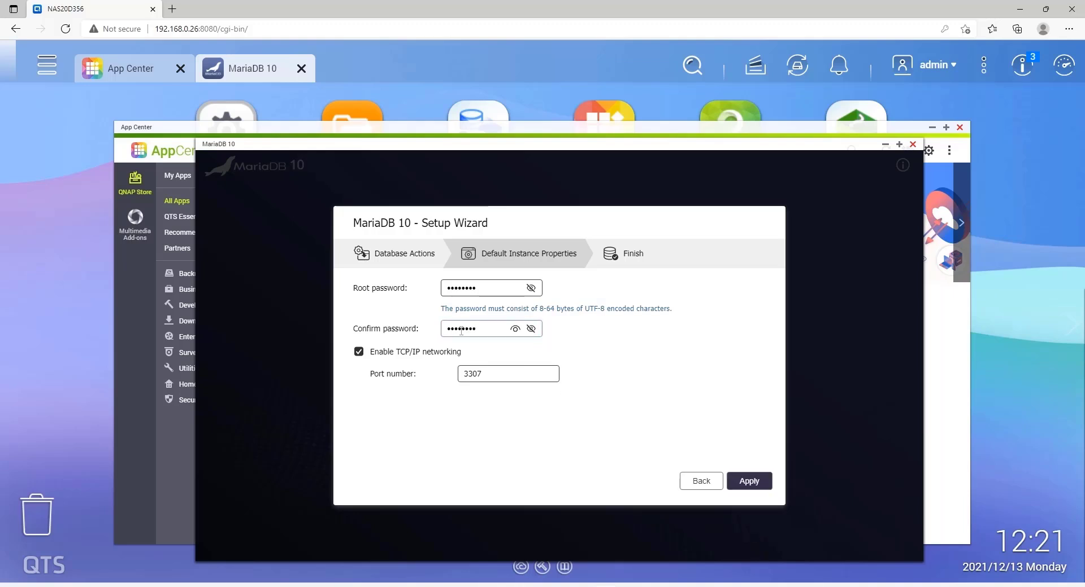
{"action": "key", "text": "Tab"}
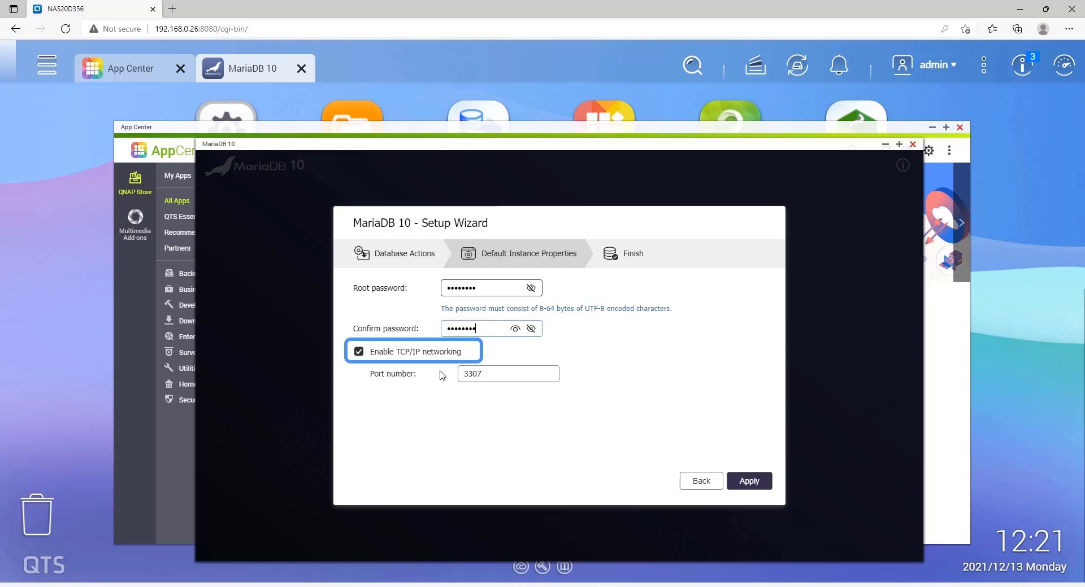
Change the database port from 3307 to 3306, apply, and finish the setup
{"action": "left_click", "coordinate": [485, 373]}
{"action": "key", "text": "BackSpace"}
{"action": "type", "text": "6"}
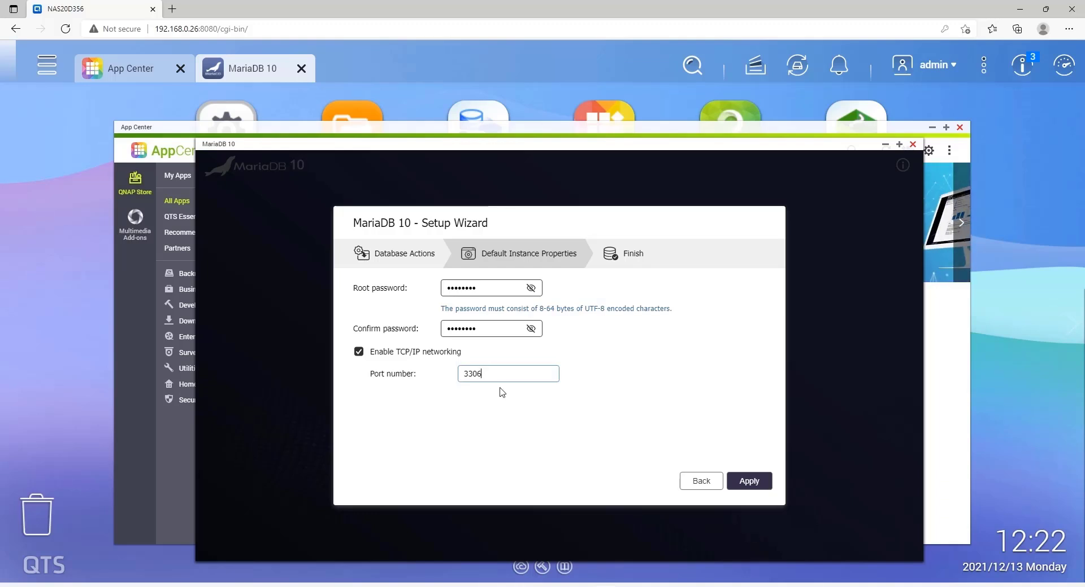
{"action": "left_click", "coordinate": [760, 485]}
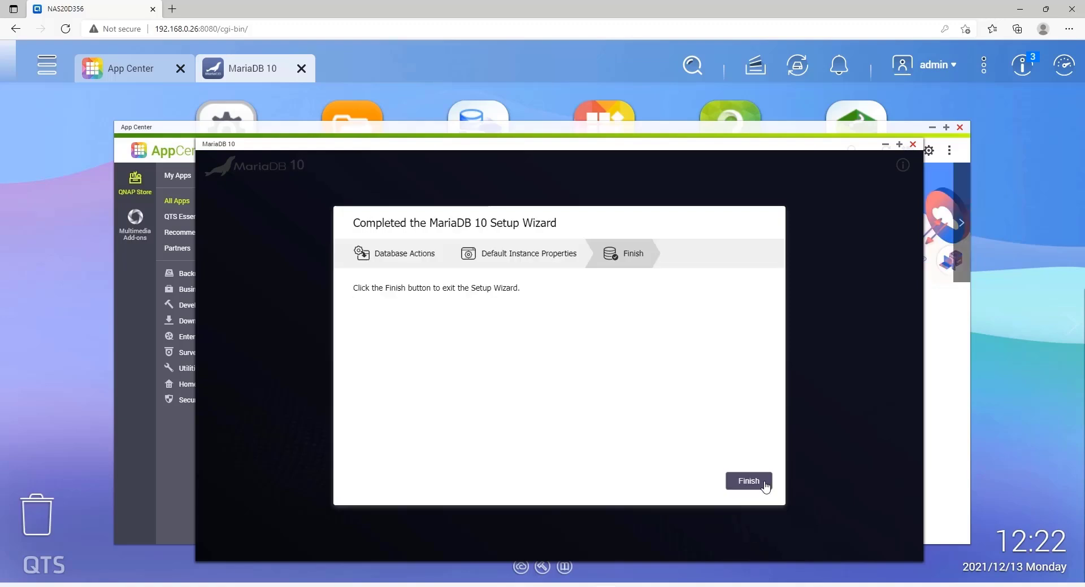
{"action": "left_click", "coordinate": [766, 487]}
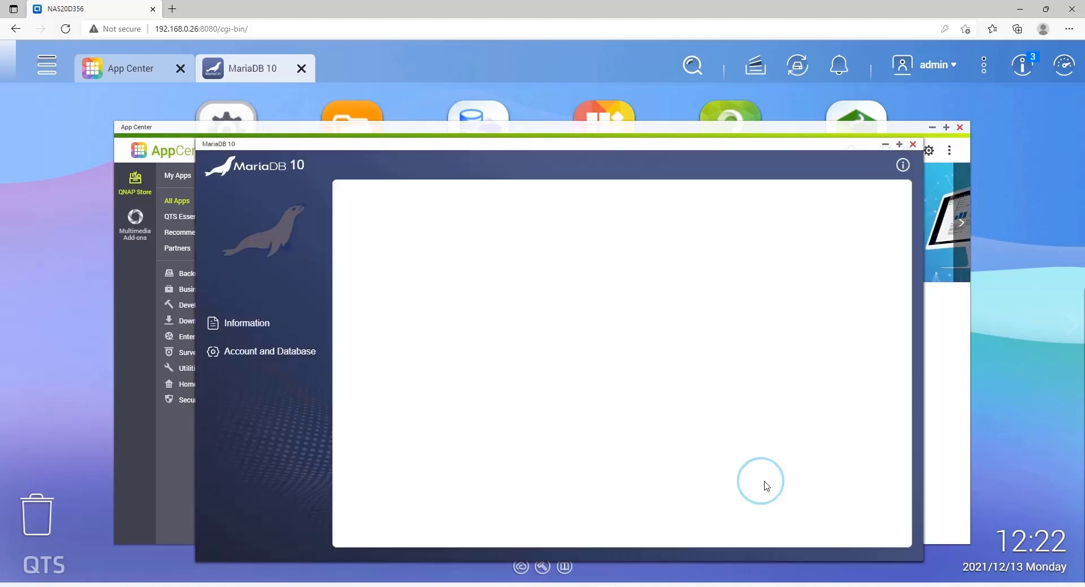
Search App Center for 'phpmyadmin', then install and open phpMyAdmin 4.9.7.0
{"action": "left_click", "coordinate": [912, 144]}
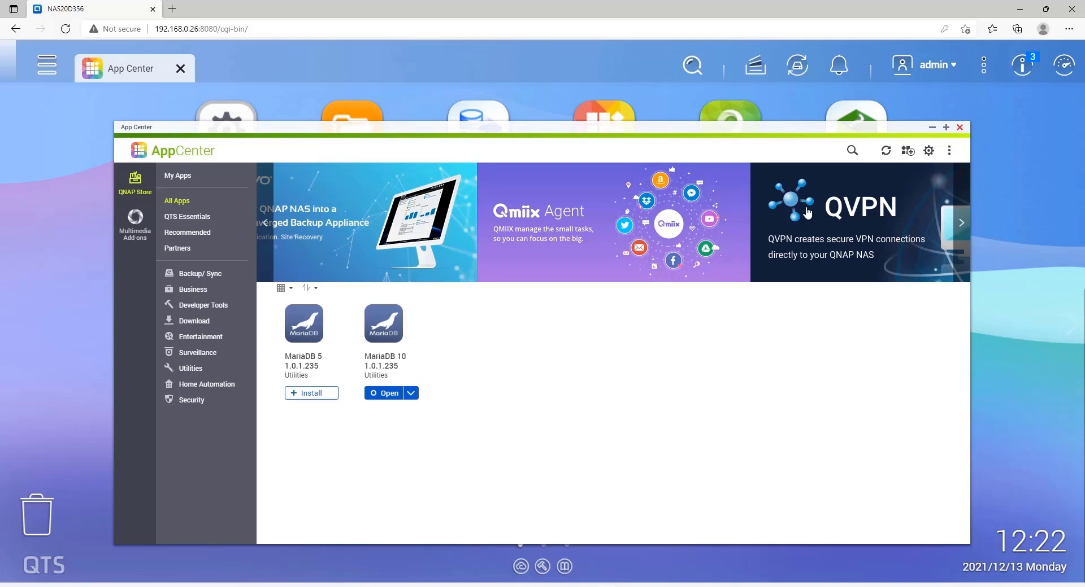
{"action": "left_click", "coordinate": [853, 151]}
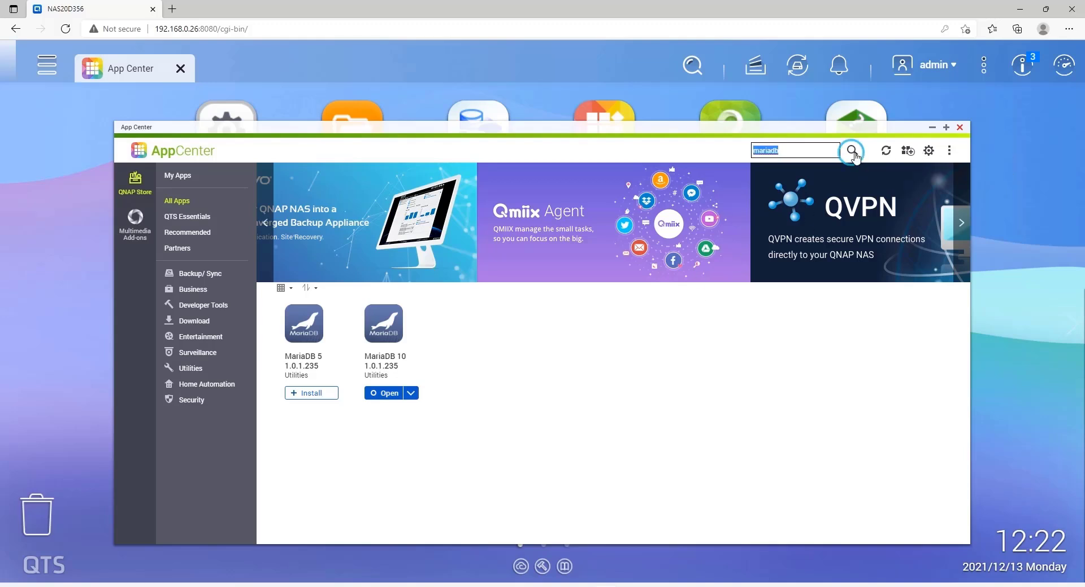
{"action": "left_click", "coordinate": [804, 149]}
{"action": "key", "text": "BackSpace"}
{"action": "key", "text": "BackSpace"}
{"action": "key", "text": "BackSpace"}
{"action": "key", "text": "BackSpace"}
{"action": "key", "text": "BackSpace"}
{"action": "key", "text": "BackSpace"}
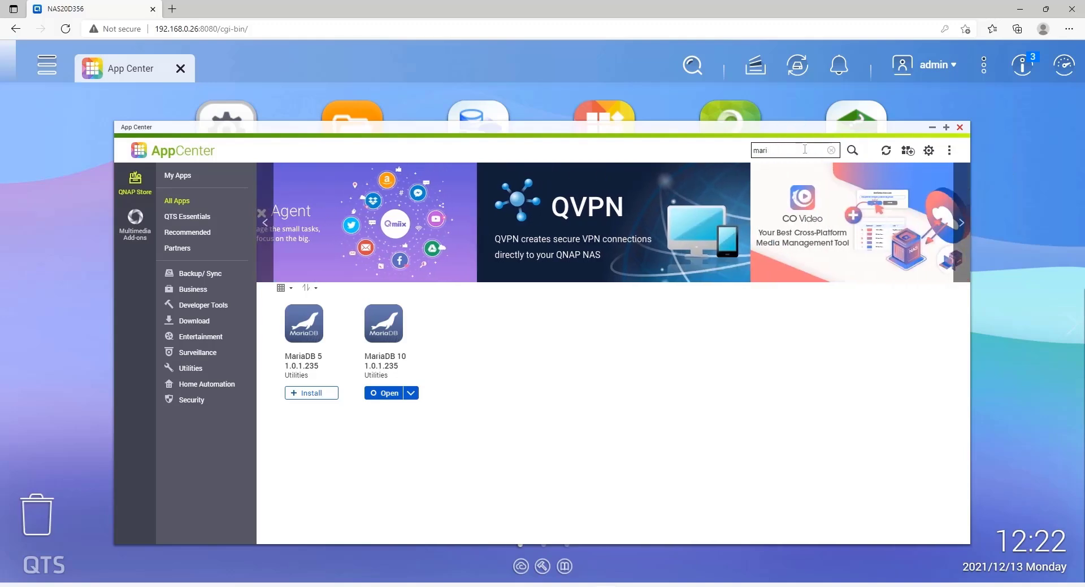
{"action": "type", "text": "php"}
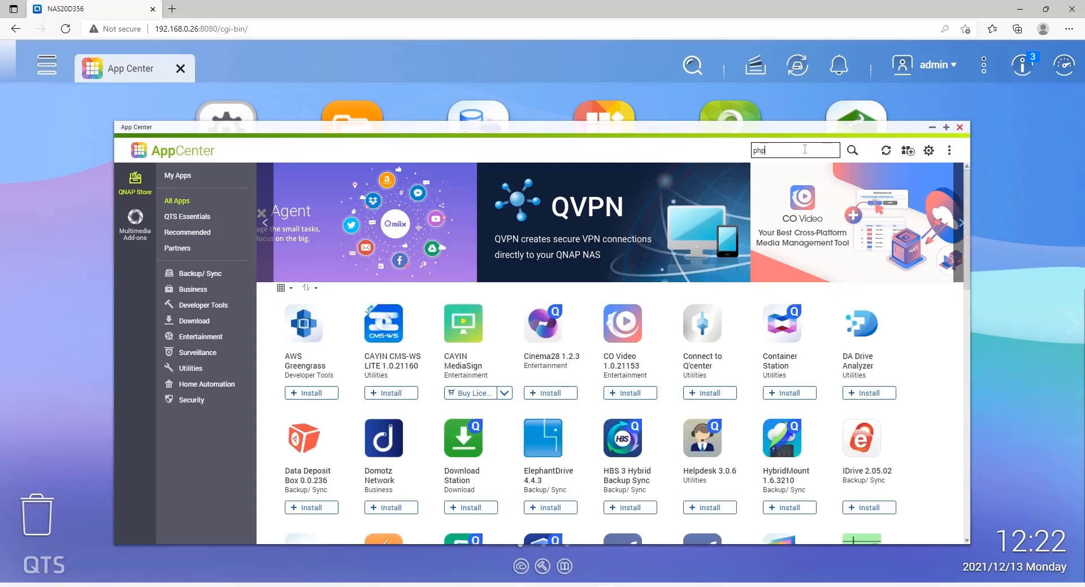
{"action": "type", "text": "my"}
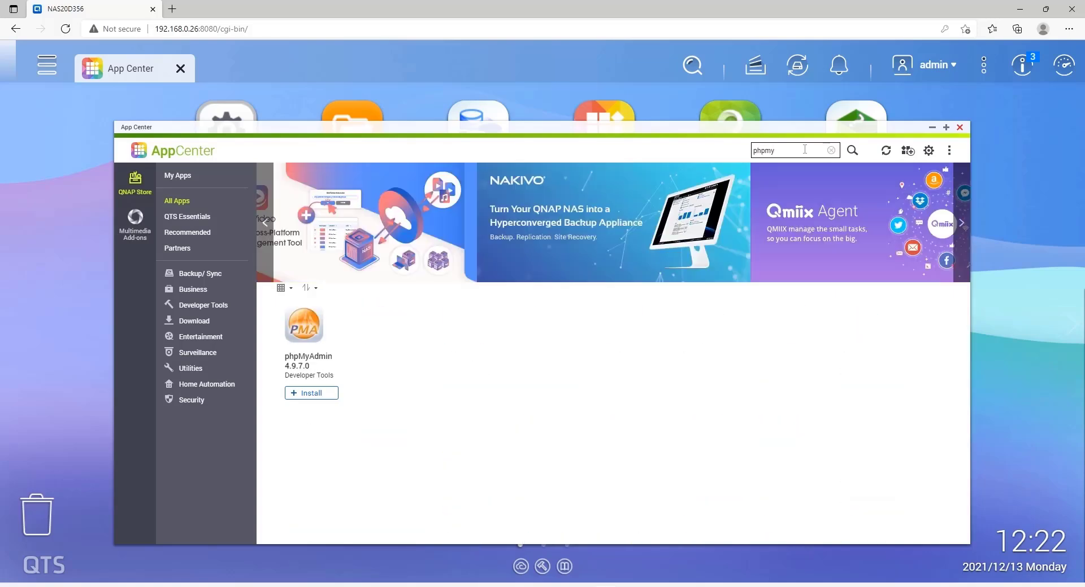
{"action": "type", "text": "admin"}
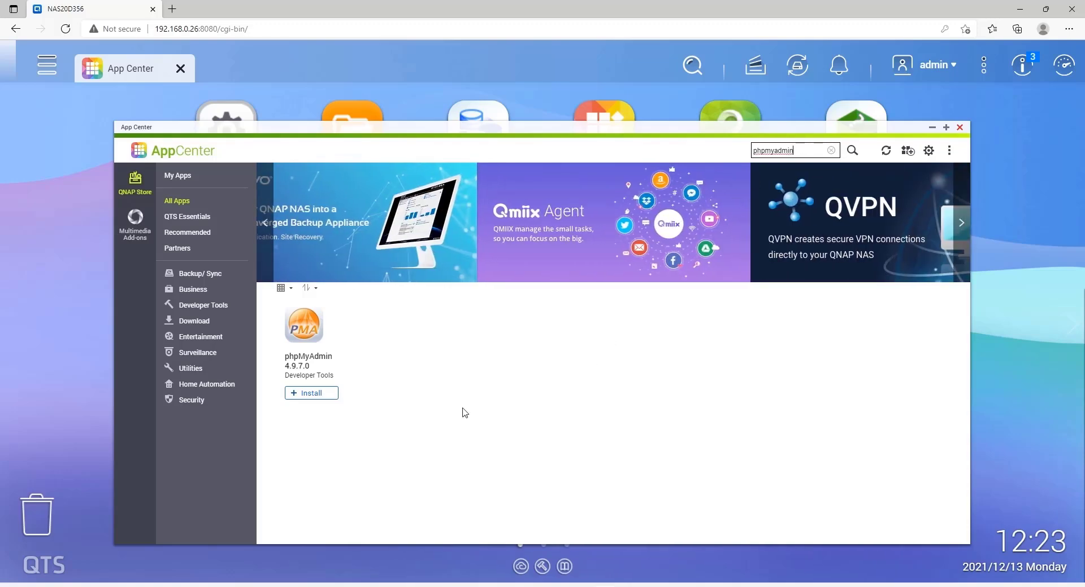
{"action": "left_click", "coordinate": [328, 396]}
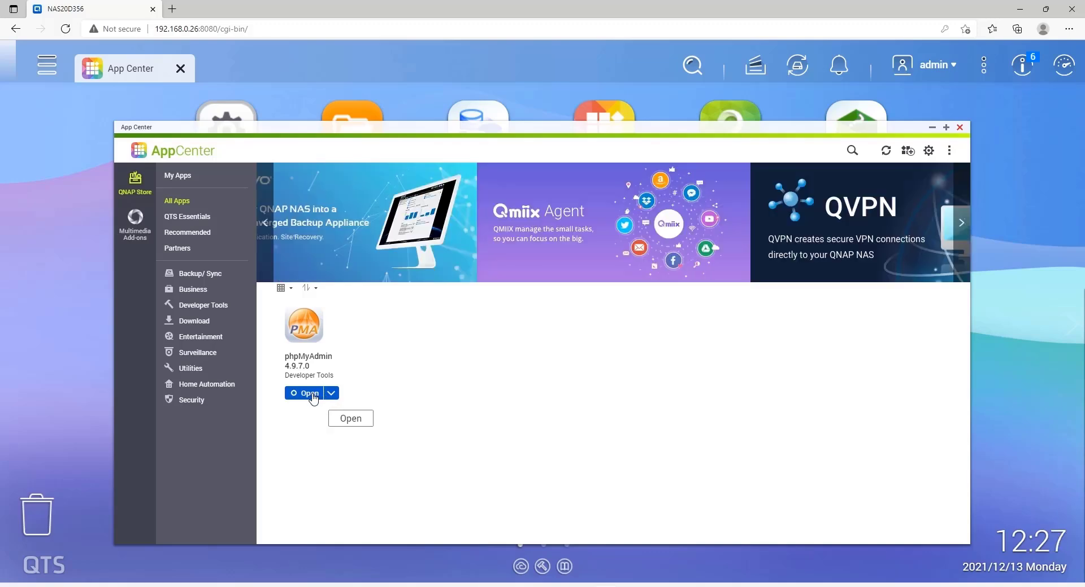
{"action": "left_click", "coordinate": [314, 397]}
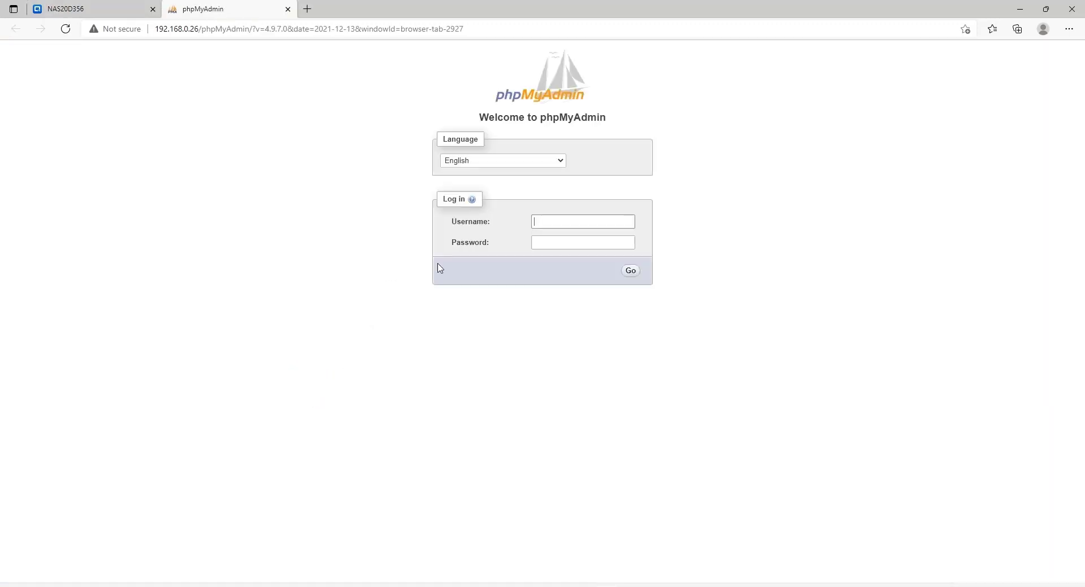
Log into phpMyAdmin as root with its password and view the User accounts list
{"action": "left_click", "coordinate": [550, 220]}
{"action": "type", "text": "root"}
{"action": "key", "text": "Tab"}
{"action": "type", "text": "*******"}
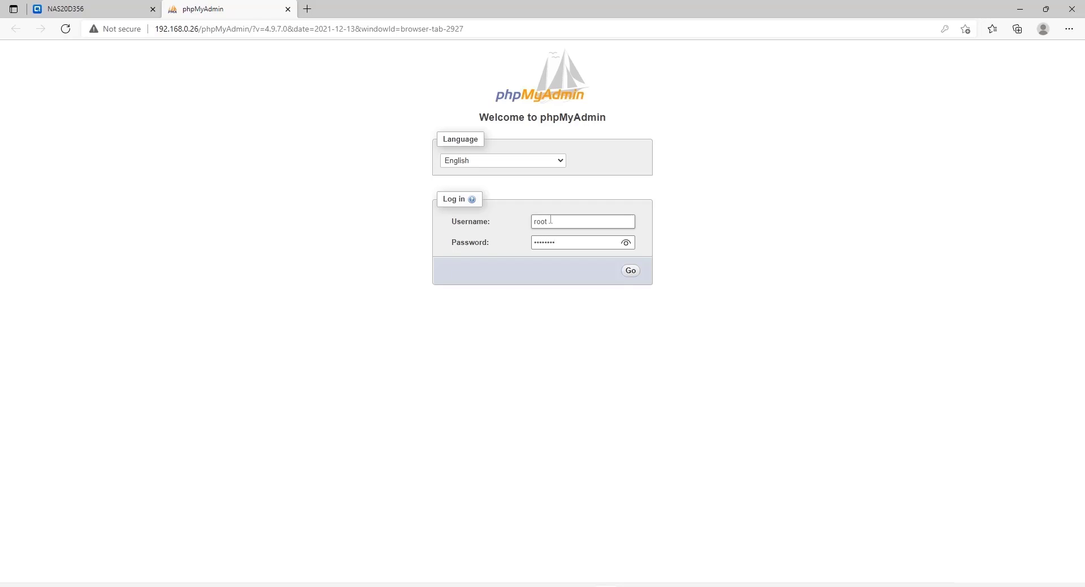
{"action": "key", "text": "Tab"}
{"action": "left_click", "coordinate": [631, 272]}
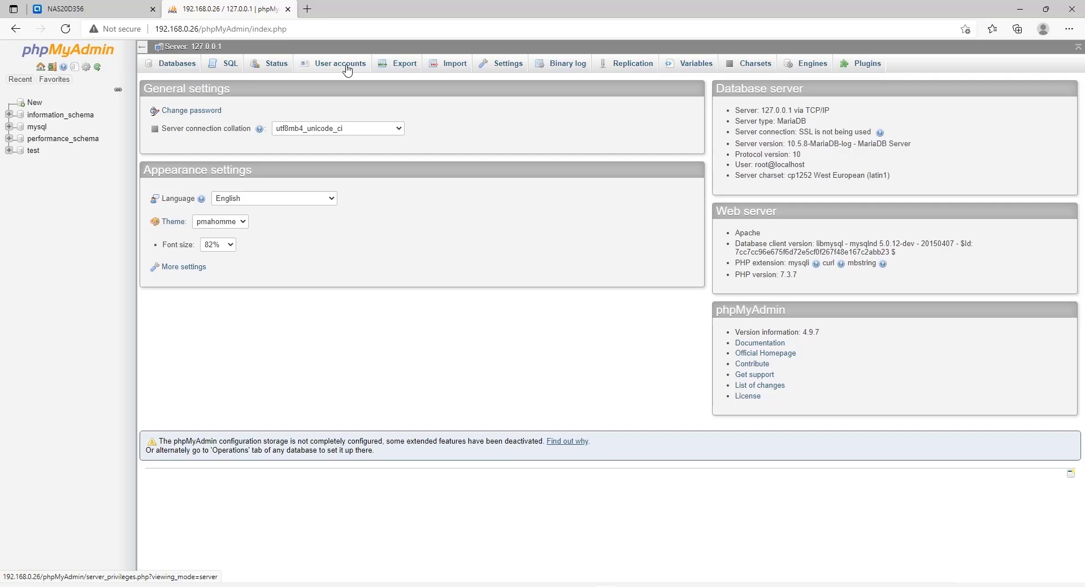
{"action": "left_click", "coordinate": [346, 68]}
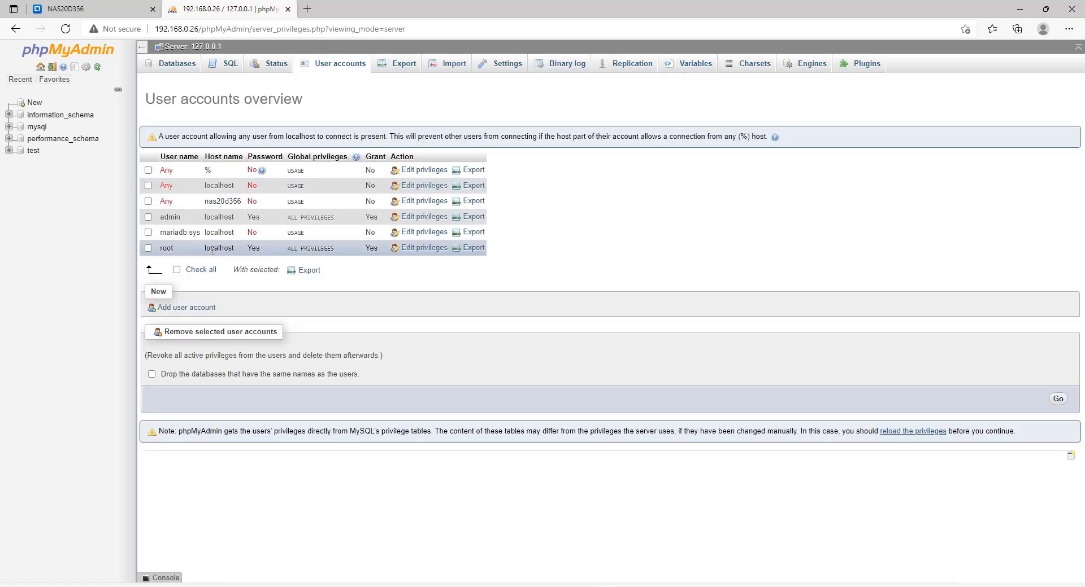
Add the user account 'paperoffice' with a confirmed password and all global privileges
{"action": "left_click", "coordinate": [177, 307]}
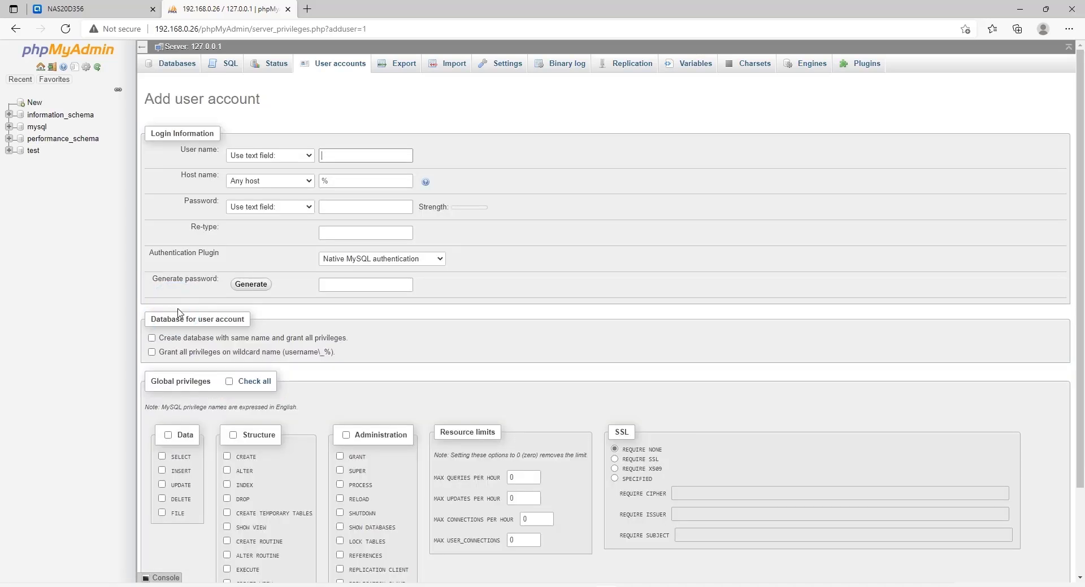
{"action": "left_click", "coordinate": [346, 154]}
{"action": "type", "text": "paperoffice"}
{"action": "left_click", "coordinate": [343, 206]}
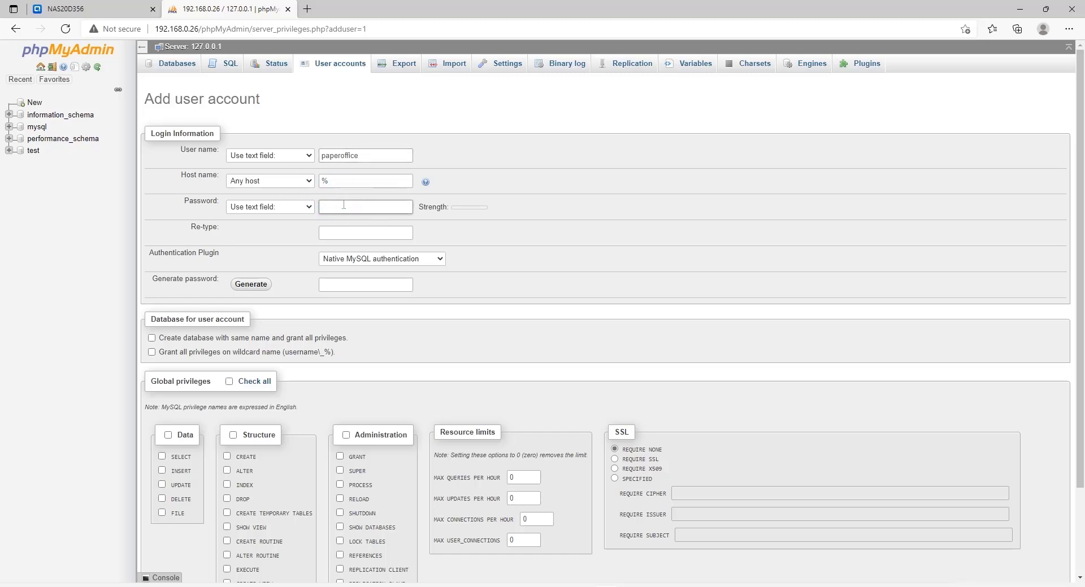
{"action": "type", "text": "paperoffice"}
{"action": "key", "text": "Tab"}
{"action": "type", "text": "paperoffice"}
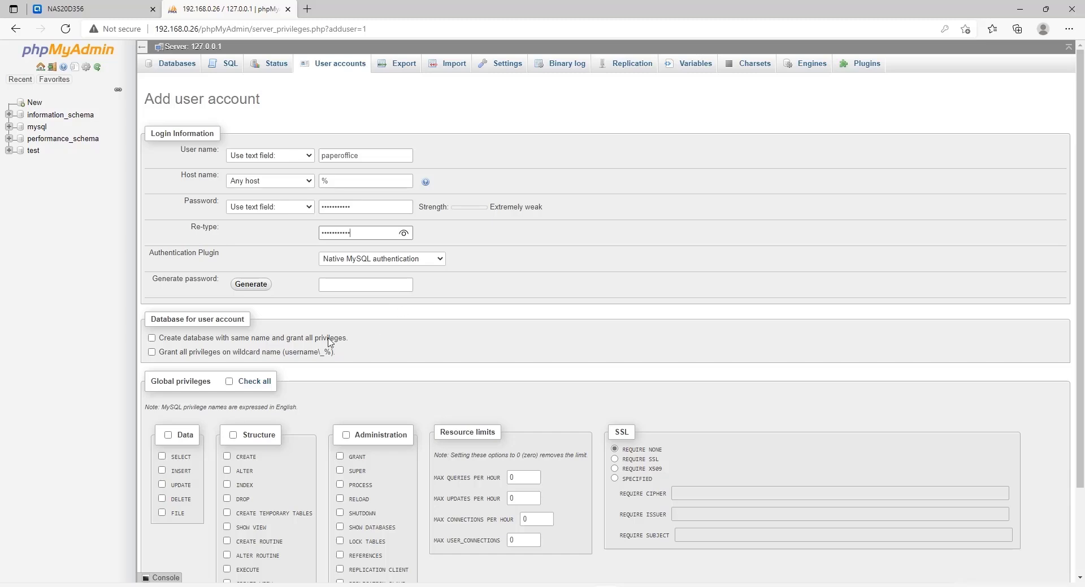
{"action": "left_click", "coordinate": [238, 381]}
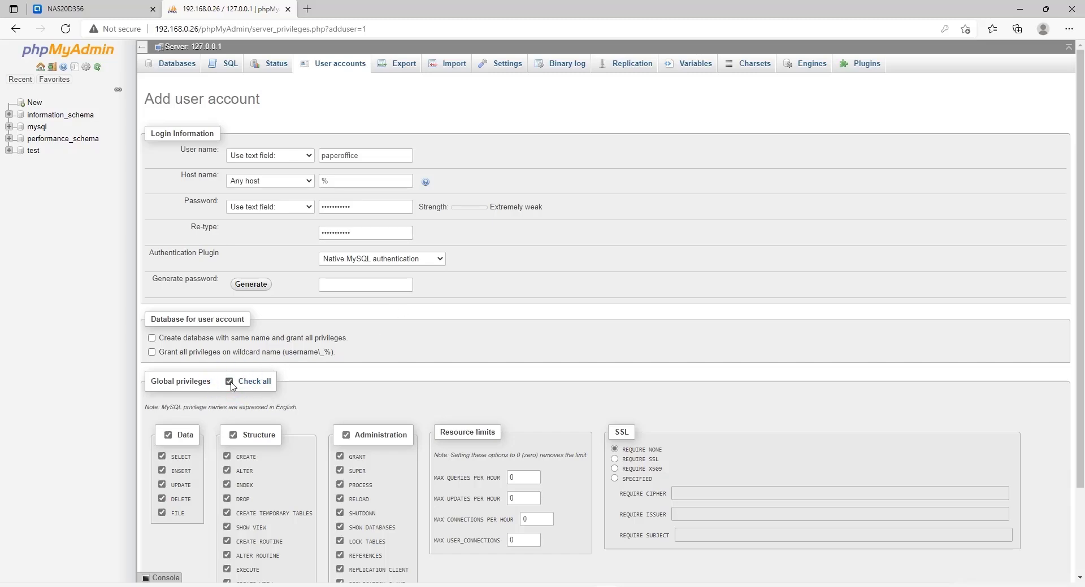
{"action": "scroll", "coordinate": [804, 462], "scroll_direction": "down", "scroll_amount": 2}
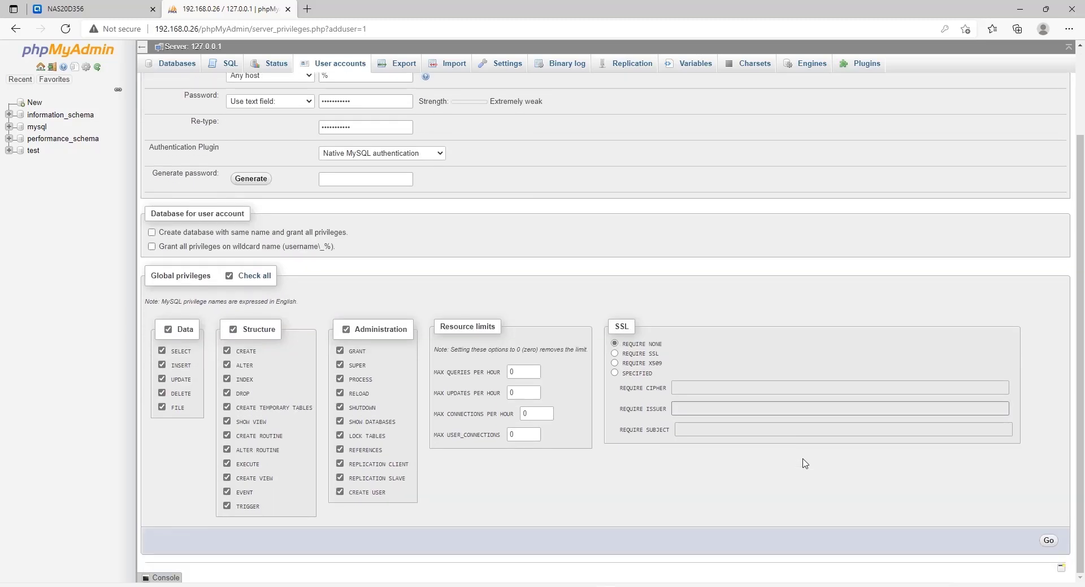
{"action": "left_click", "coordinate": [1048, 540]}
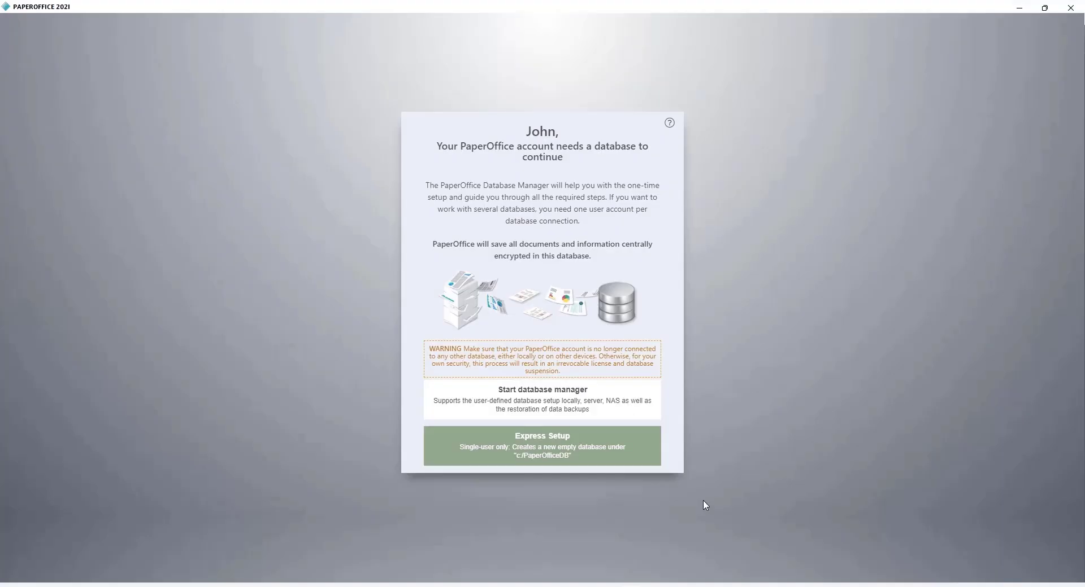
Create a new PaperOffice database on the QNAP NAS at IP 192.168.0.26
{"action": "left_click", "coordinate": [573, 401]}
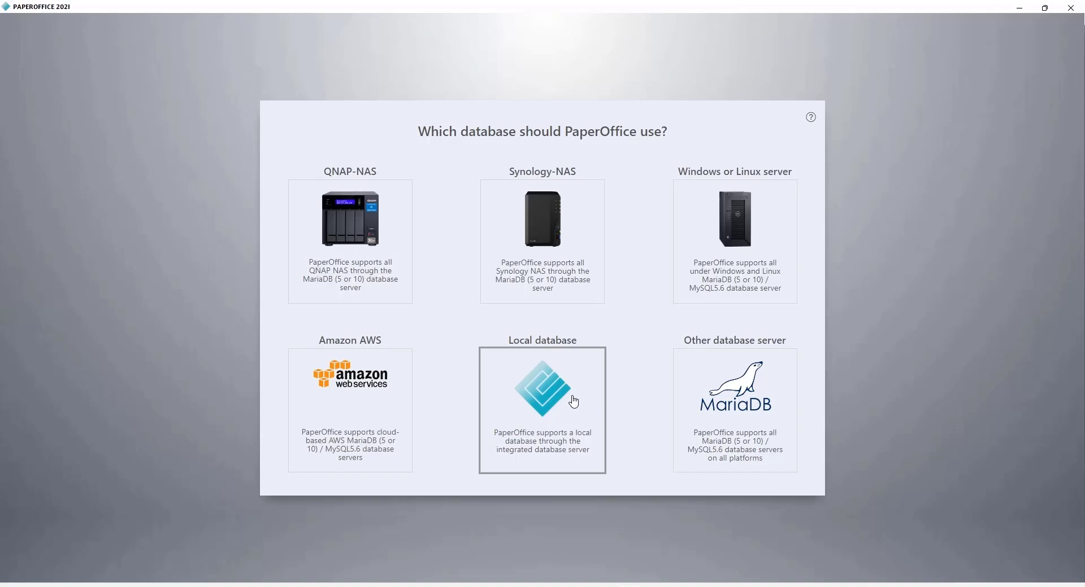
{"action": "left_click", "coordinate": [362, 244]}
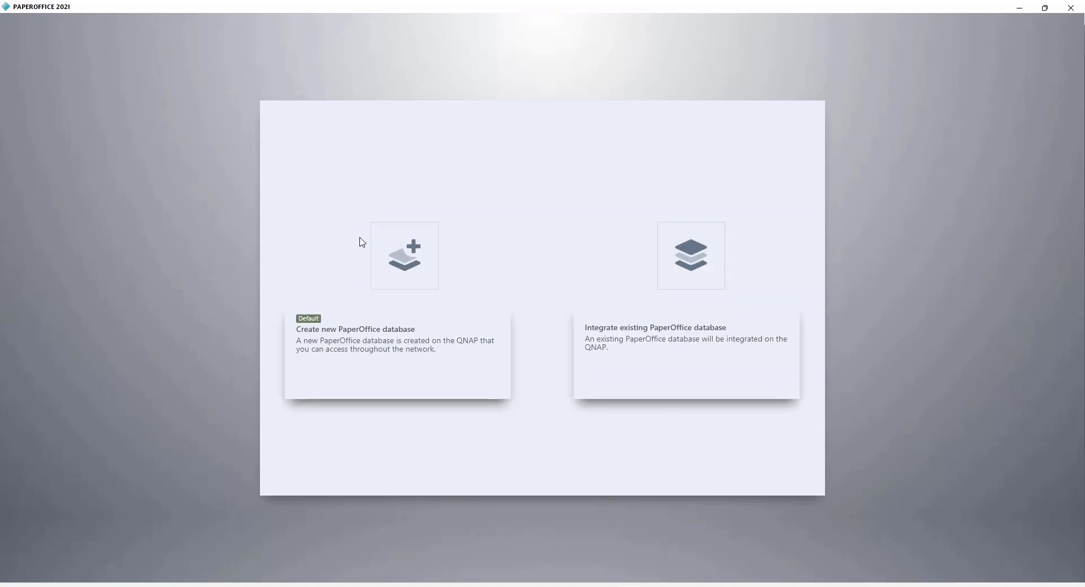
{"action": "left_click", "coordinate": [414, 282]}
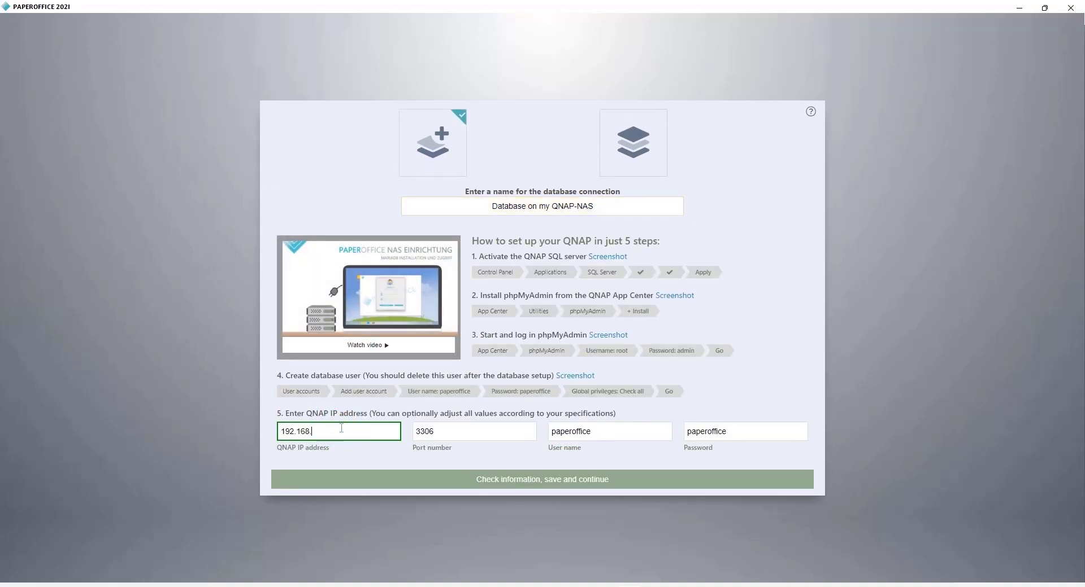
{"action": "type", "text": "0.26"}
{"action": "left_click", "coordinate": [752, 440]}
{"action": "left_click", "coordinate": [622, 488]}
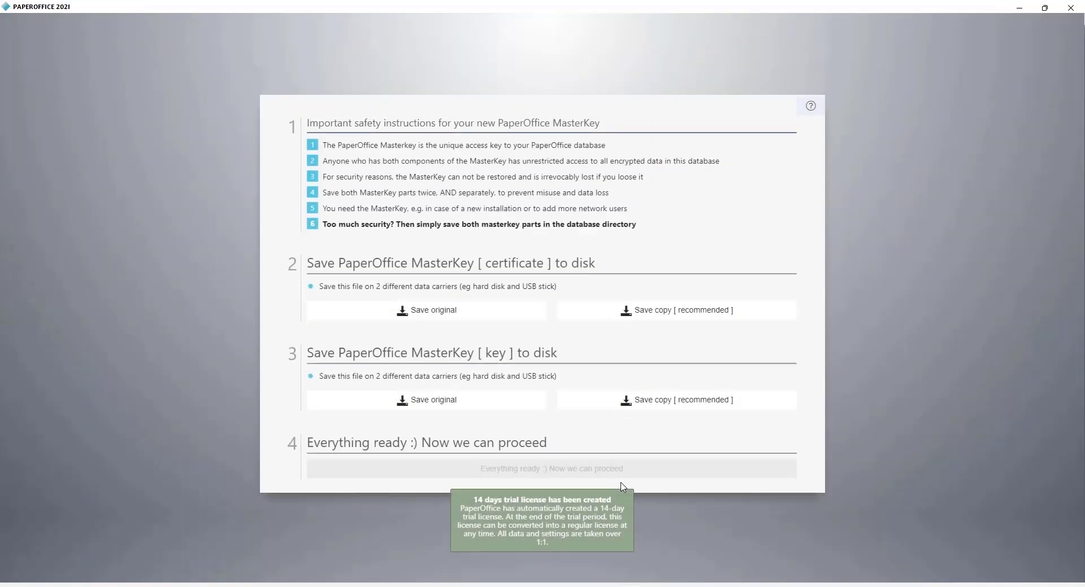
Save the original MasterKey certificate, confirm everything is ready, and log into PaperOffice
{"action": "left_click", "coordinate": [485, 318]}
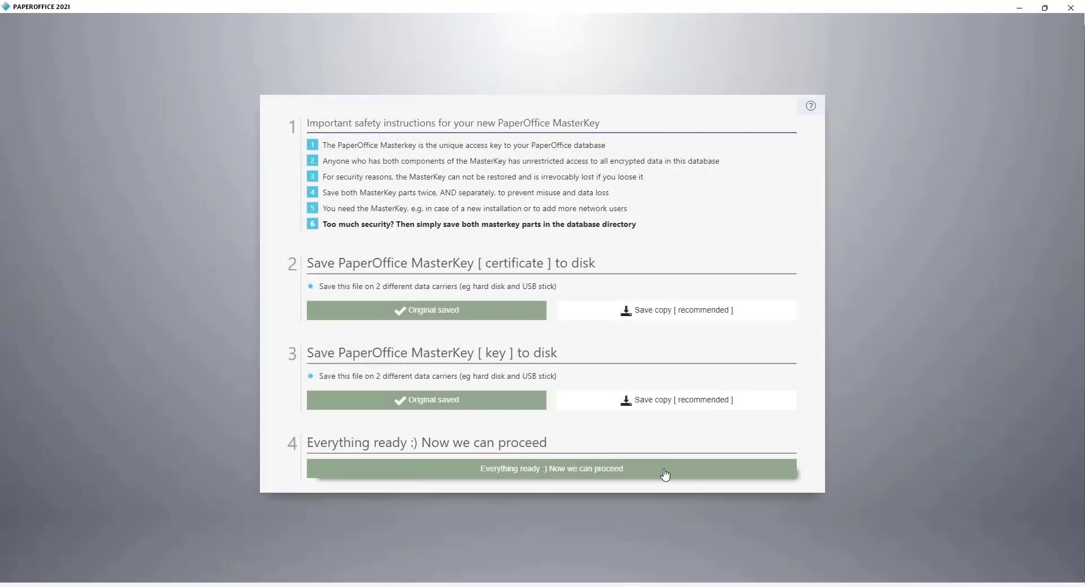
{"action": "left_click", "coordinate": [664, 474]}
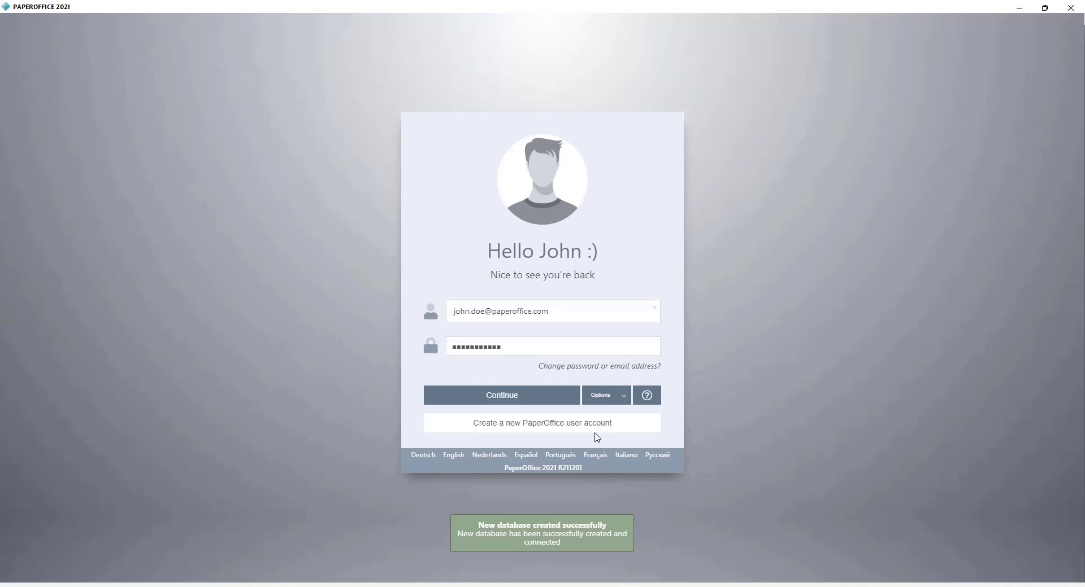
{"action": "left_click", "coordinate": [553, 397]}
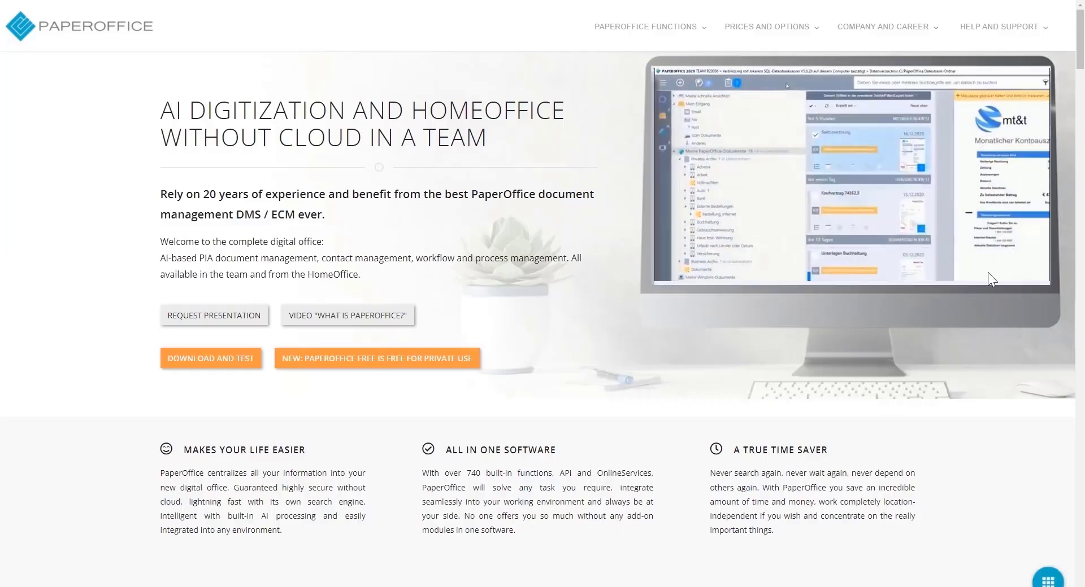
Open the PaperOffice website's callback request form and show its callback date calendar
{"action": "left_click_drag", "start_coordinate": [1080, 64], "coordinate": [1081, 547]}
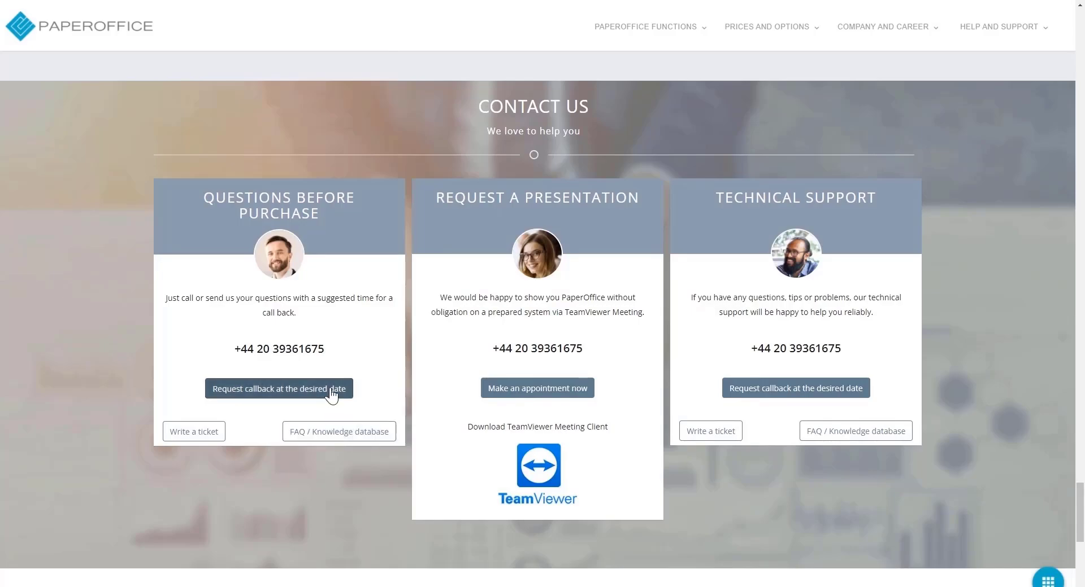
{"action": "left_click", "coordinate": [332, 389]}
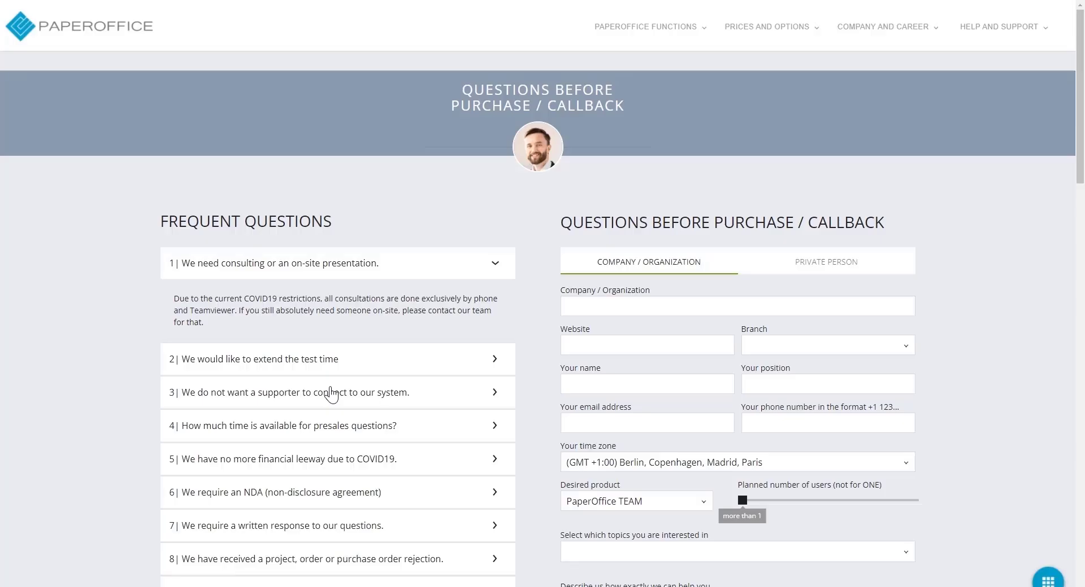
{"action": "scroll", "coordinate": [949, 329], "scroll_direction": "down", "scroll_amount": 7}
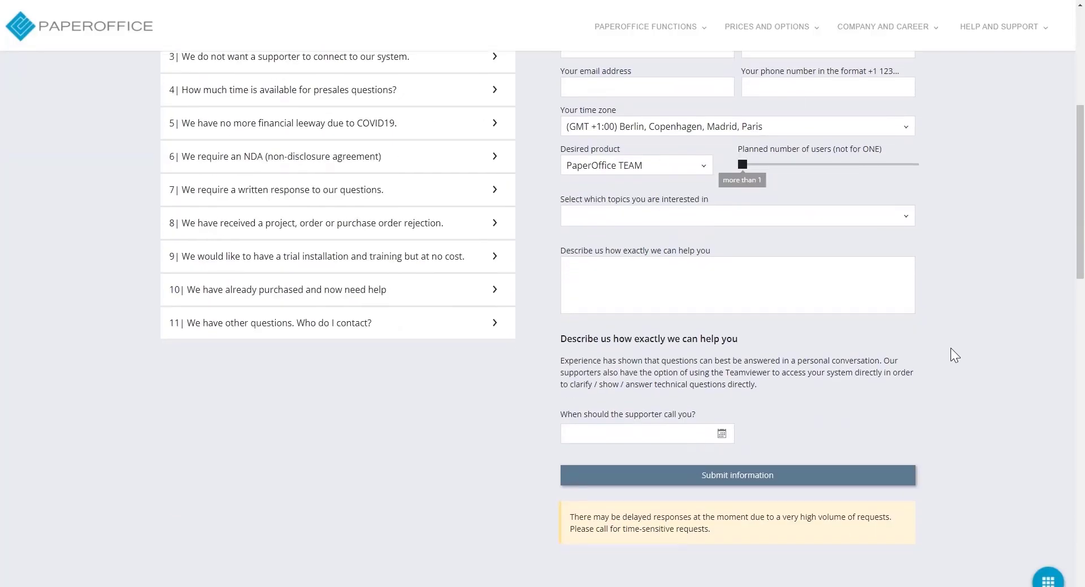
{"action": "left_click", "coordinate": [656, 374]}
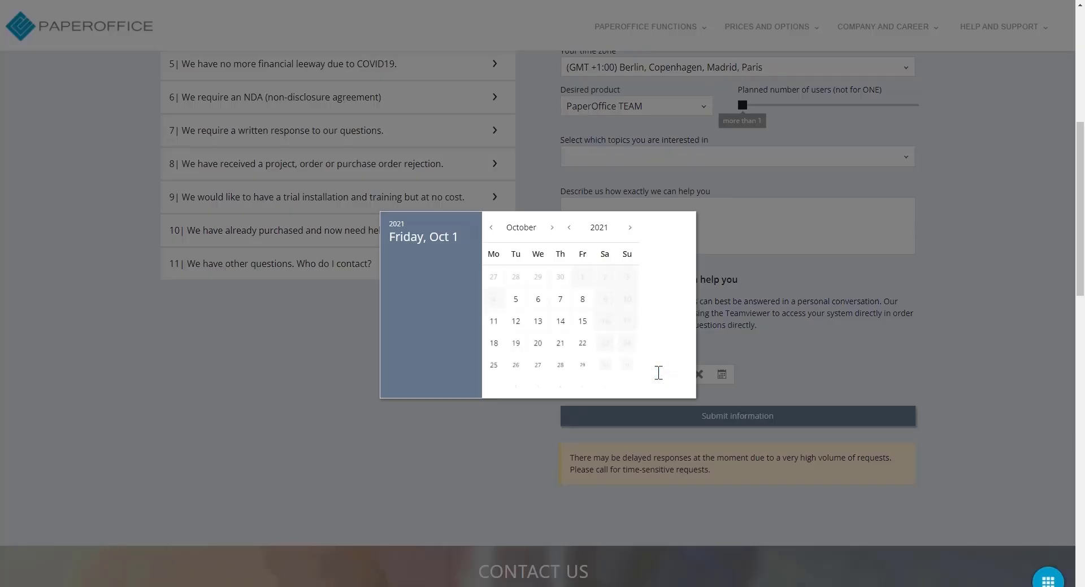